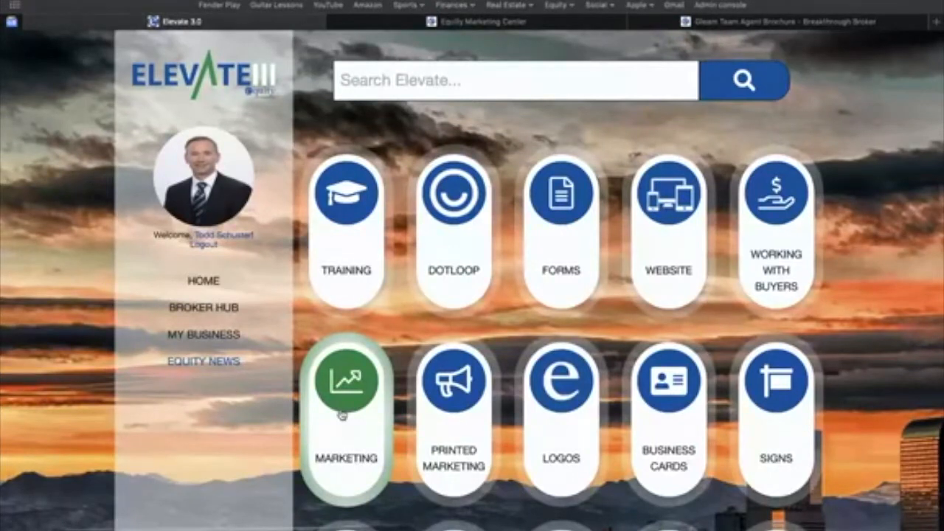
Switch to the Equity Marketing Center and open its Marketing category.
left_click(370, 24)
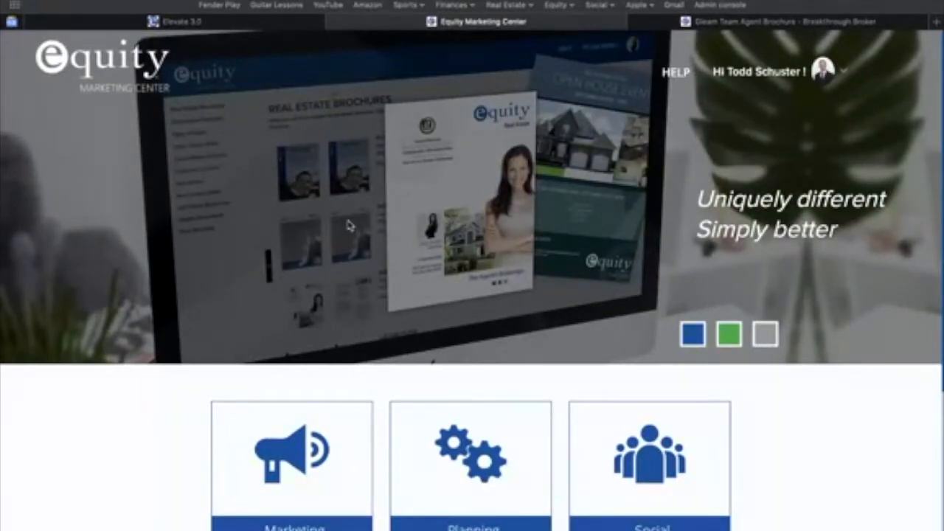
scroll(349, 226, "down", 5)
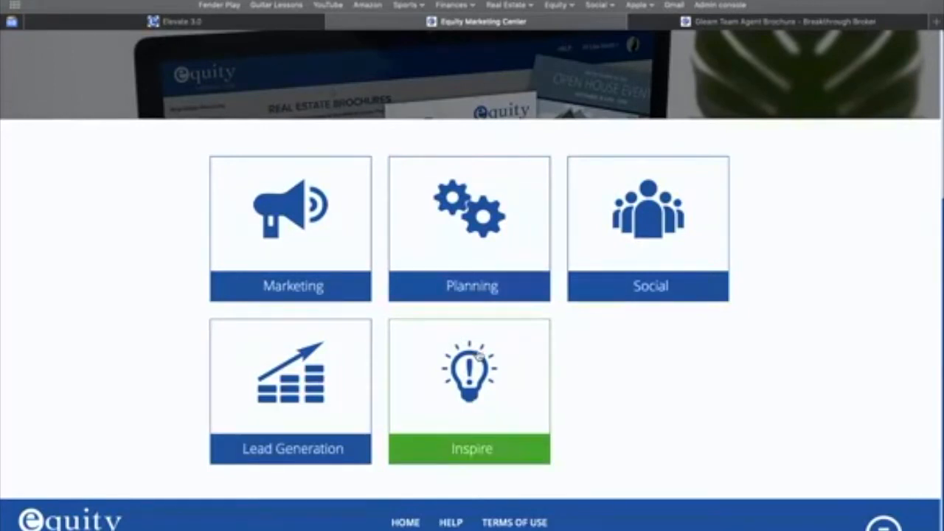
scroll(445, 380, "up", 1)
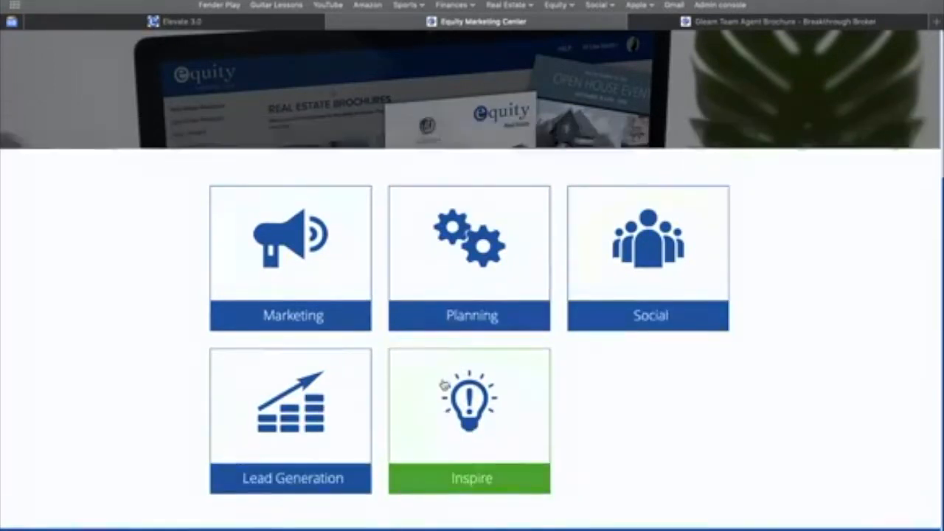
scroll(445, 384, "up", 2)
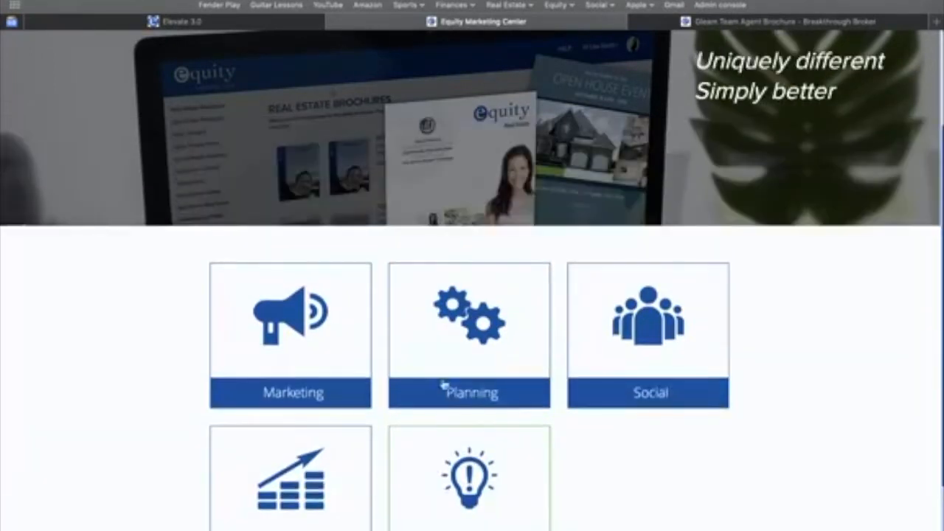
left_click(299, 349)
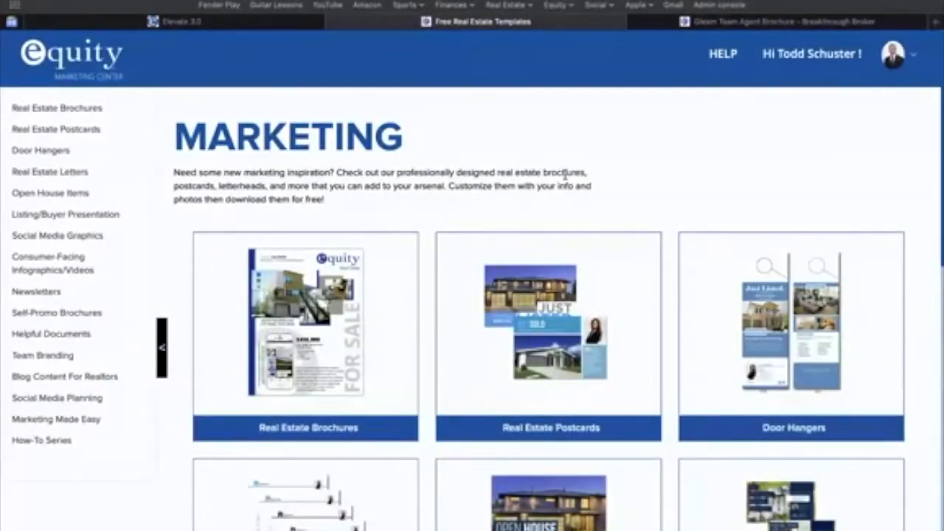
Look through the marketing template categories, from Real Estate Brochures to Team Branding.
scroll(480, 316, "down", 4)
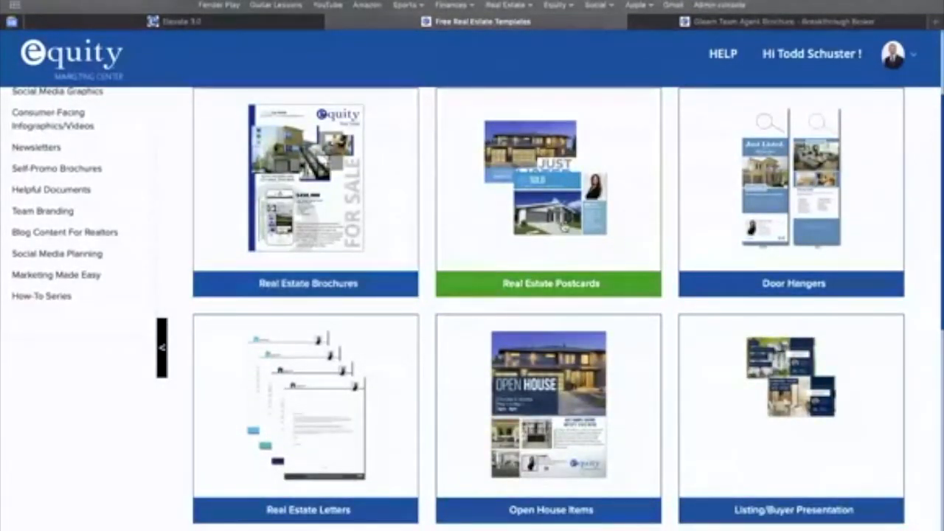
scroll(557, 361, "down", 3)
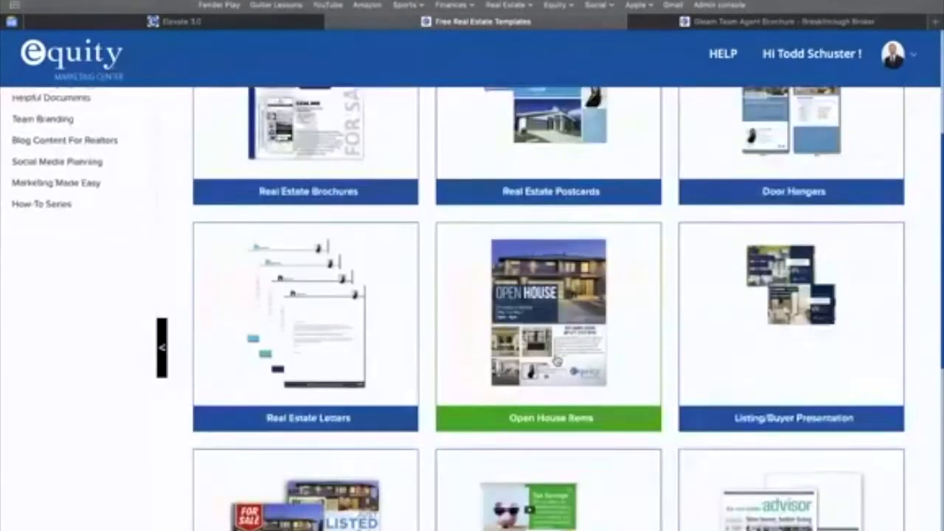
scroll(558, 361, "down", 3)
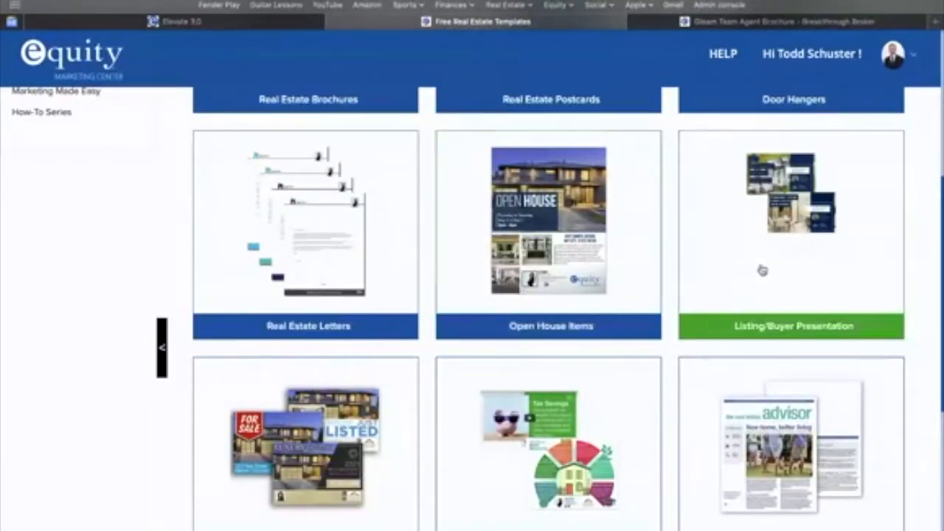
scroll(760, 270, "down", 3)
scroll(760, 273, "up", 2)
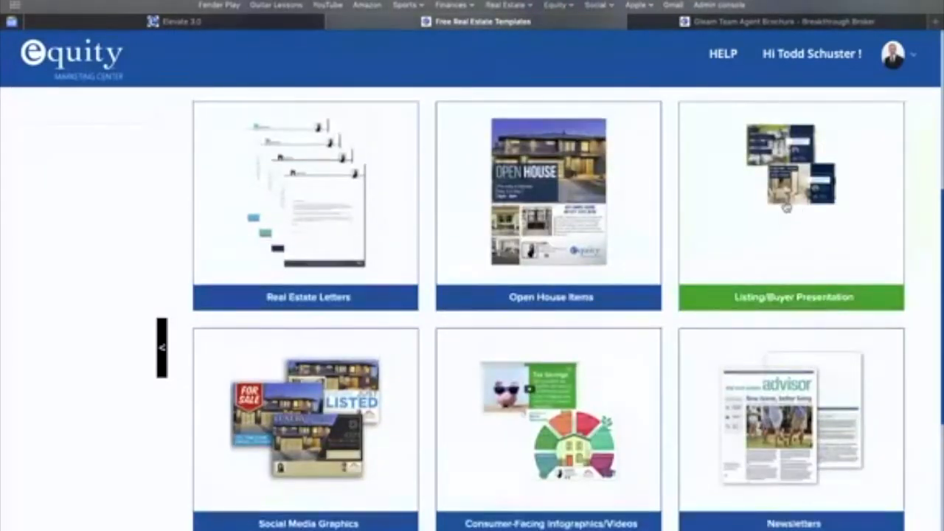
scroll(785, 208, "down", 5)
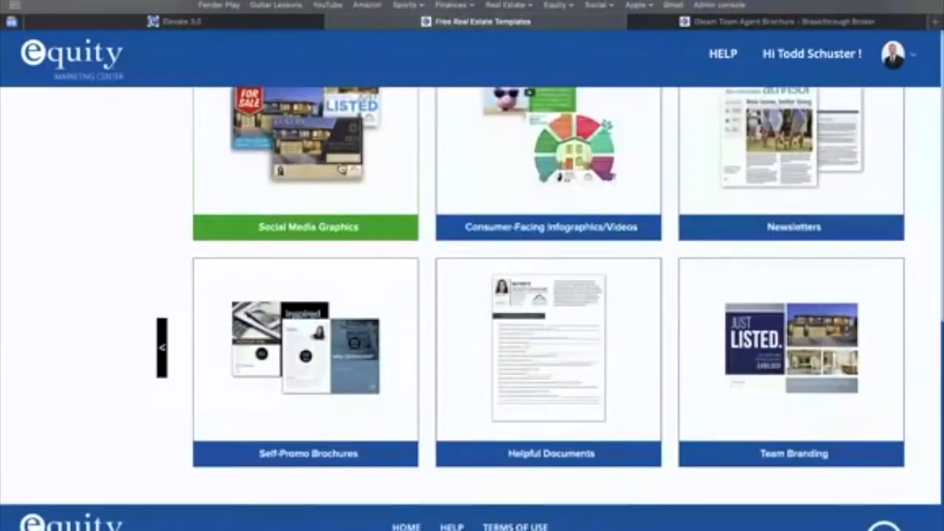
scroll(549, 199, "up", 1)
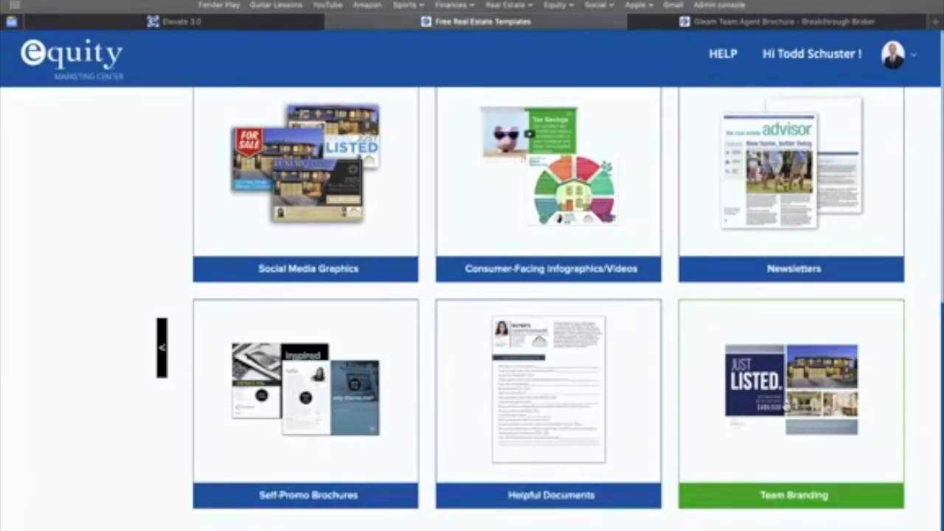
scroll(786, 407, "up", 8)
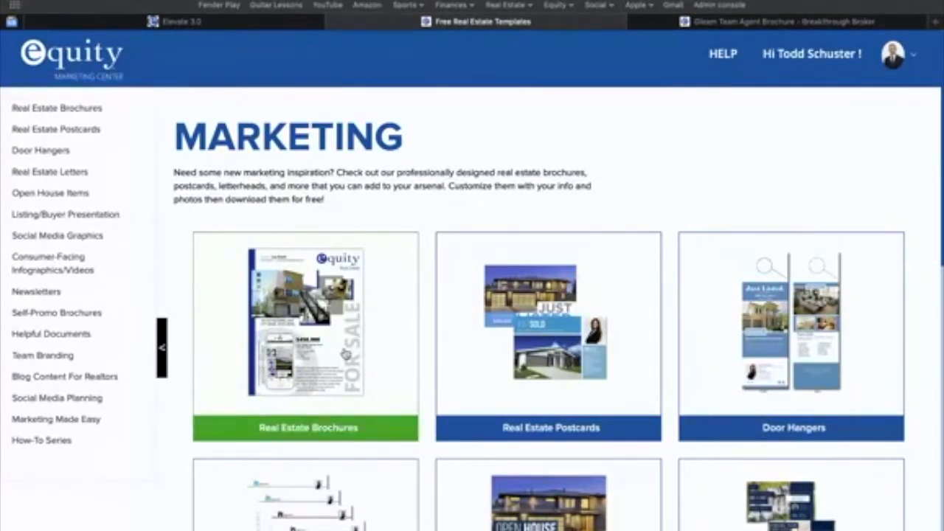
Open the profile for editing, review its contact, license and Realtor logo fields, and update the profile.
left_click(893, 59)
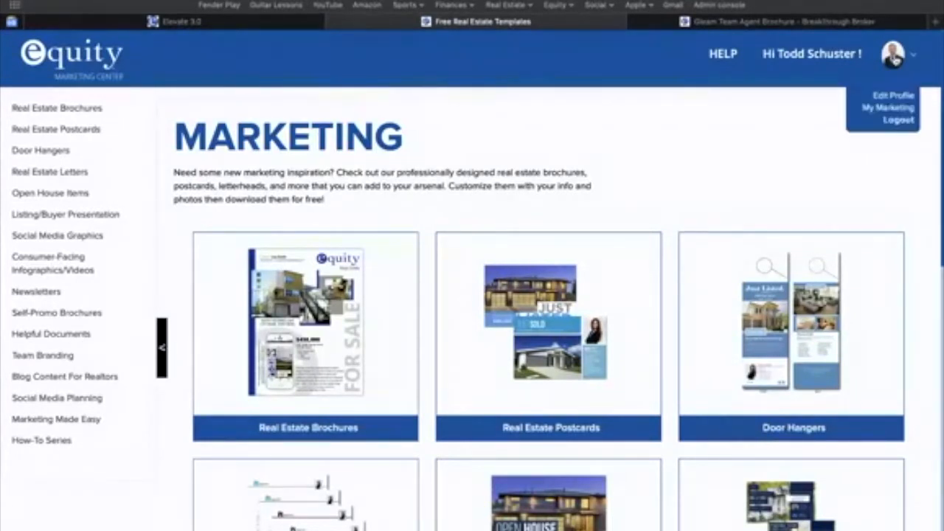
left_click(898, 96)
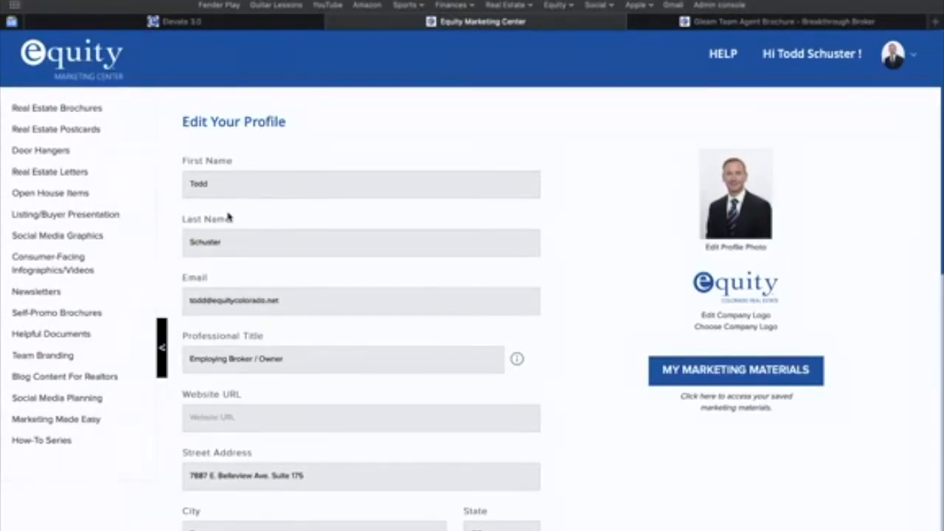
scroll(243, 240, "down", 3)
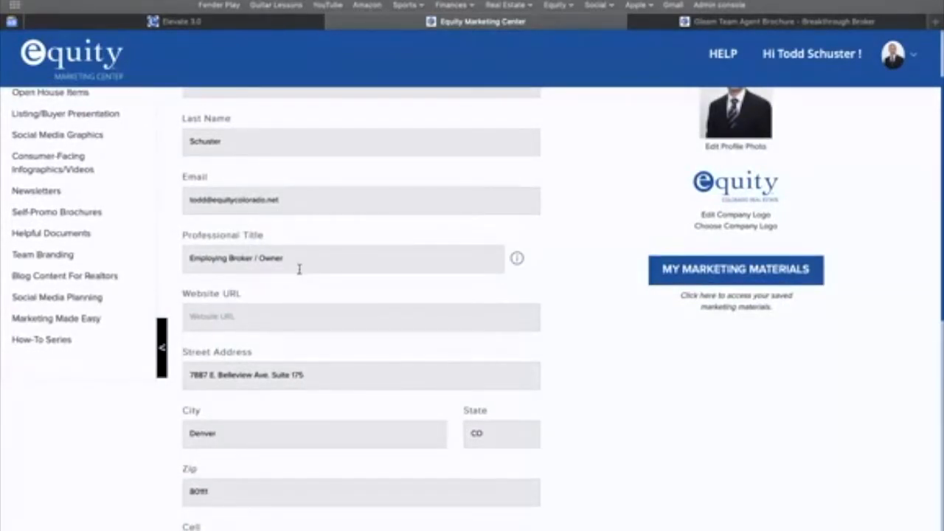
scroll(298, 269, "down", 3)
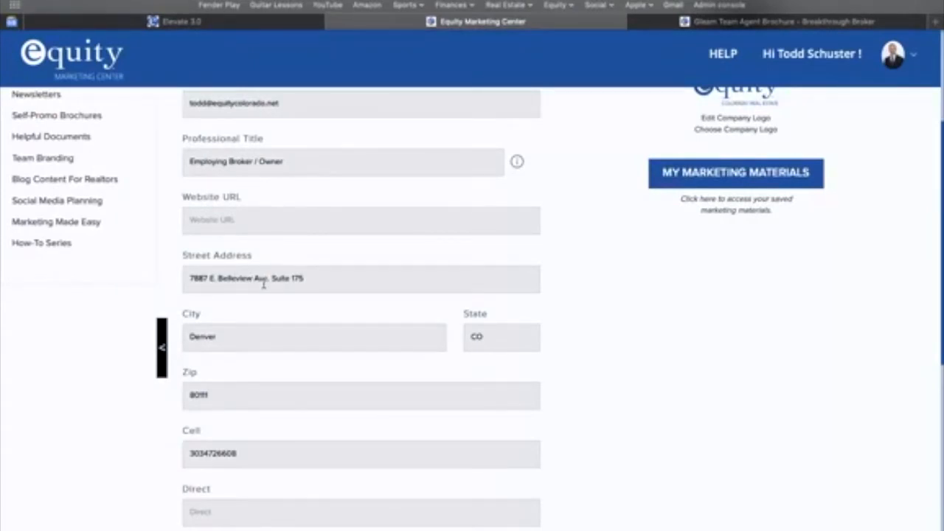
scroll(264, 285, "down", 7)
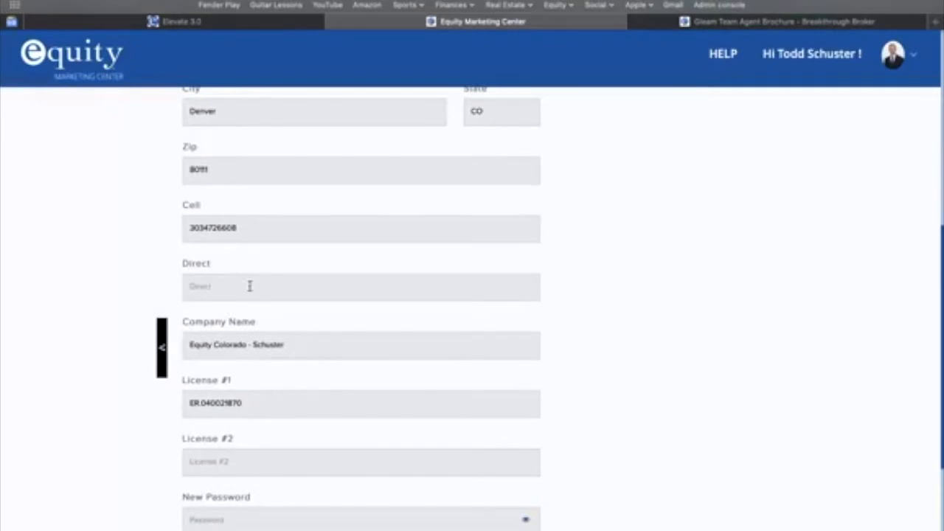
scroll(249, 289, "down", 3)
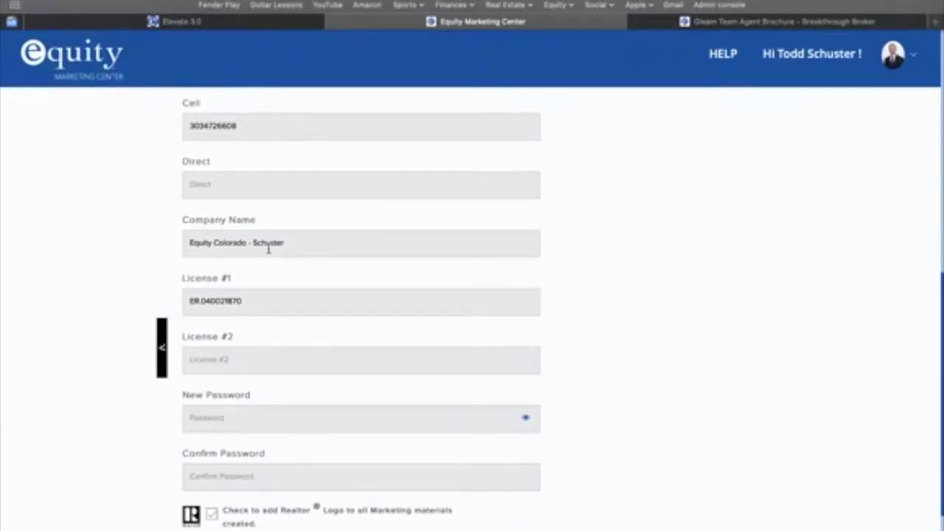
scroll(268, 249, "down", 3)
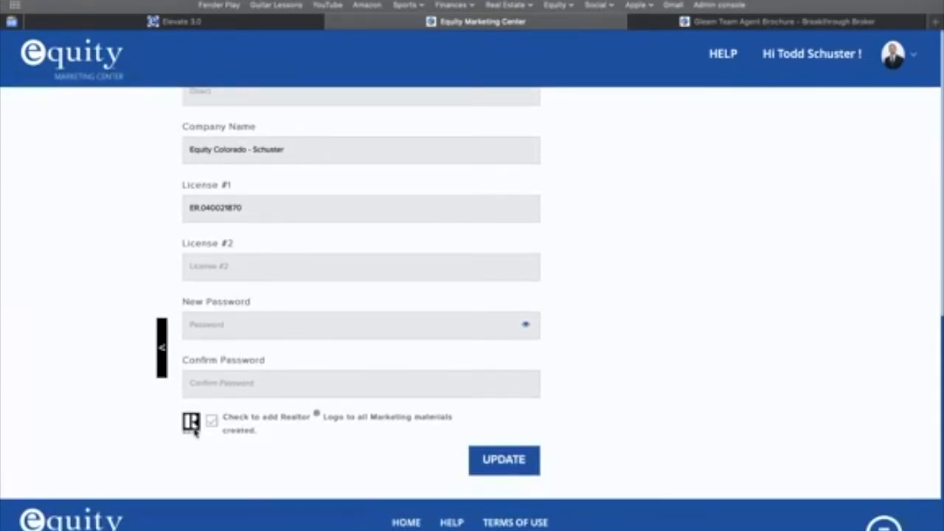
left_click(509, 442)
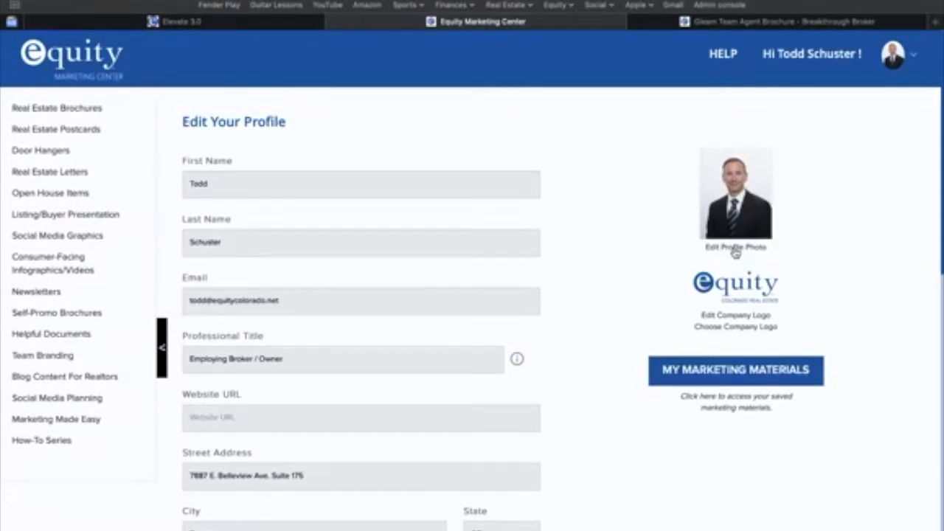
Open the Real Estate Brochures category and browse its flyer, brochure and book templates.
left_click(71, 109)
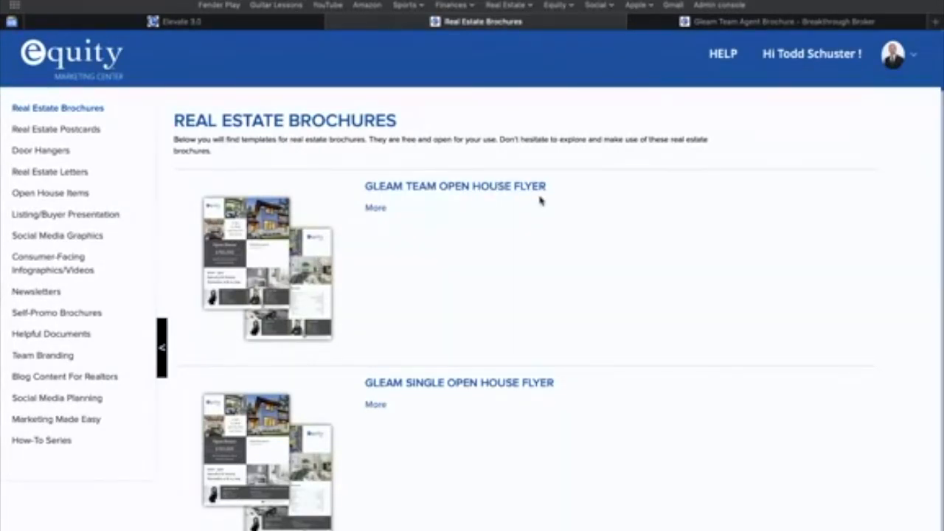
scroll(539, 200, "down", 4)
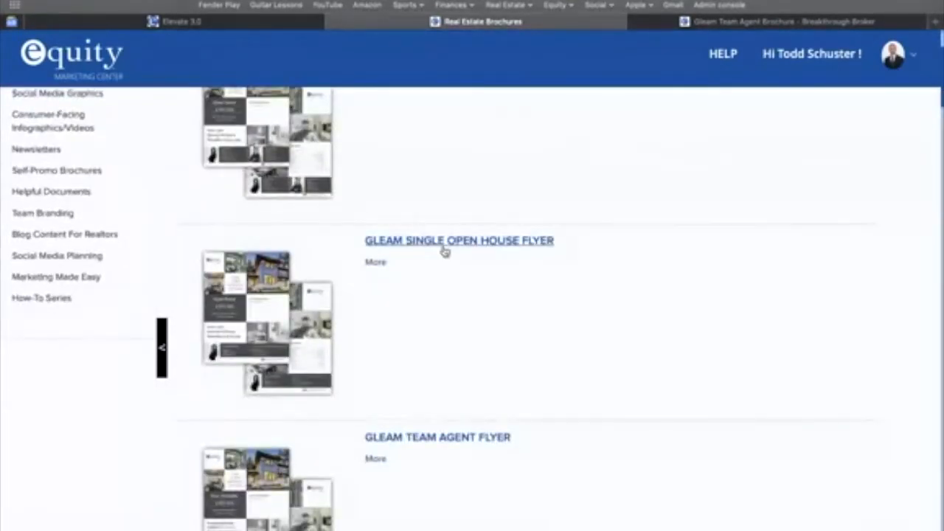
scroll(445, 252, "down", 4)
scroll(445, 252, "down", 5)
scroll(444, 252, "down", 12)
scroll(444, 252, "down", 17)
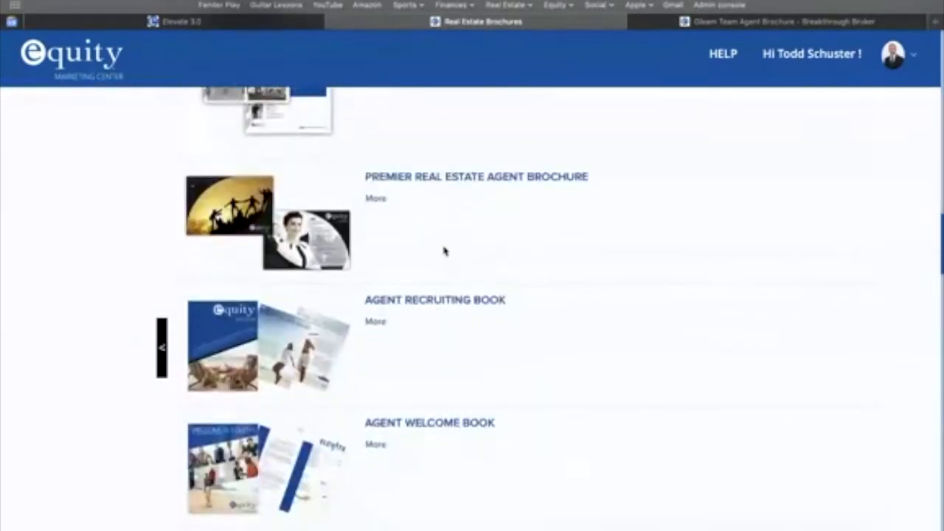
scroll(444, 252, "down", 4)
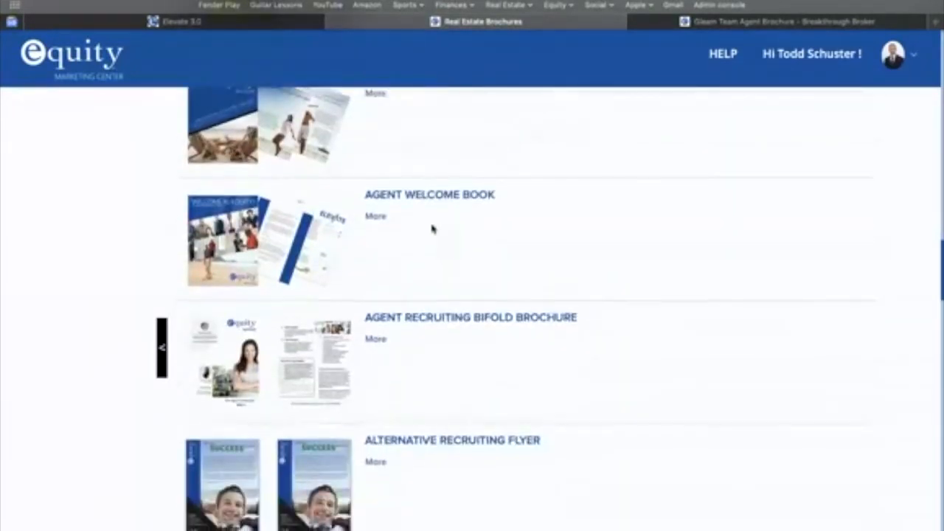
scroll(438, 224, "down", 4)
scroll(439, 225, "down", 1)
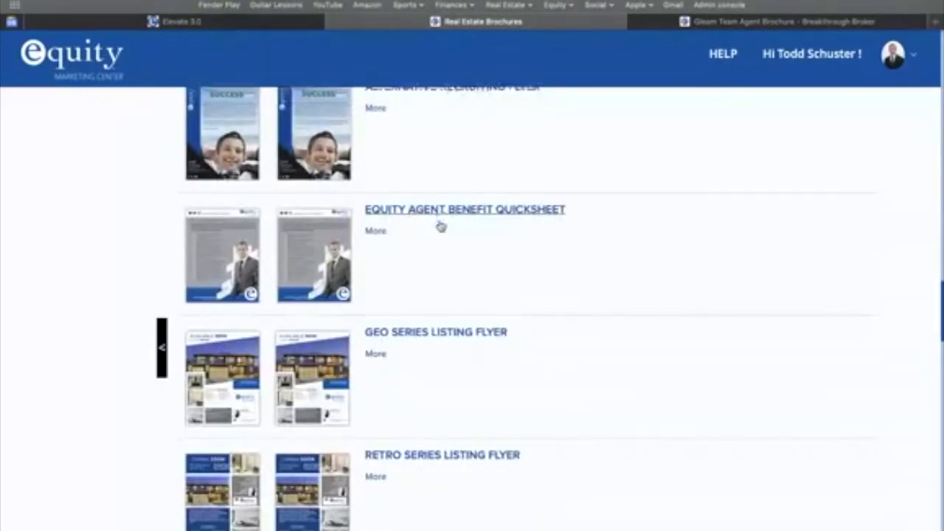
scroll(439, 225, "up", 10)
scroll(440, 226, "up", 3)
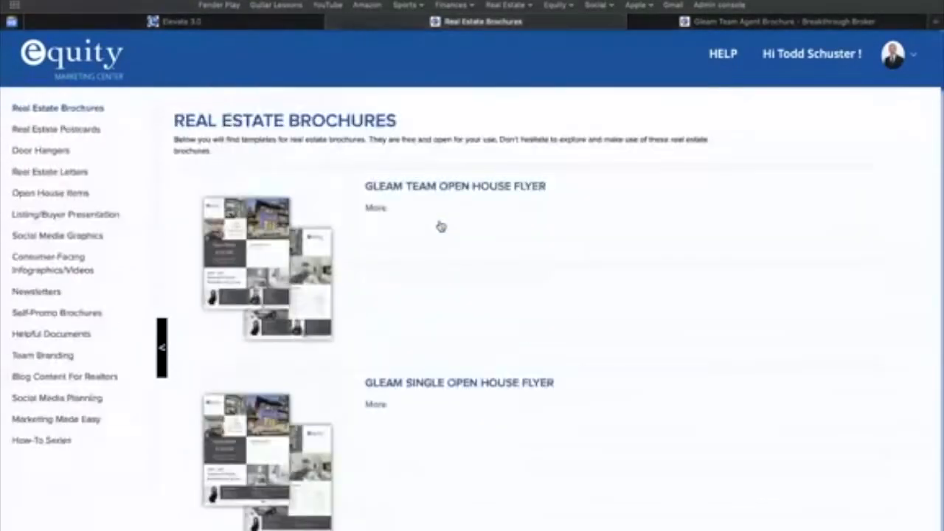
Open the Gleam Team Open House Flyer template and start editing it.
left_click(402, 190)
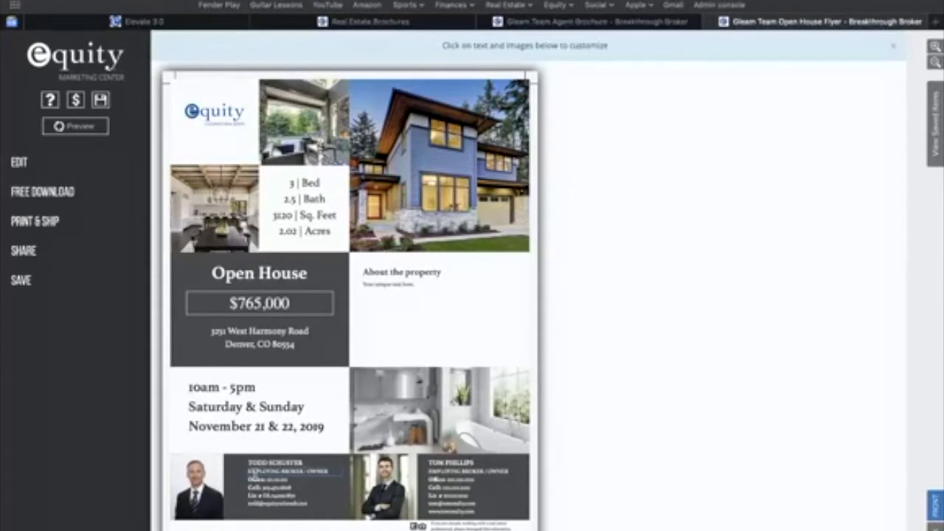
left_click(19, 162)
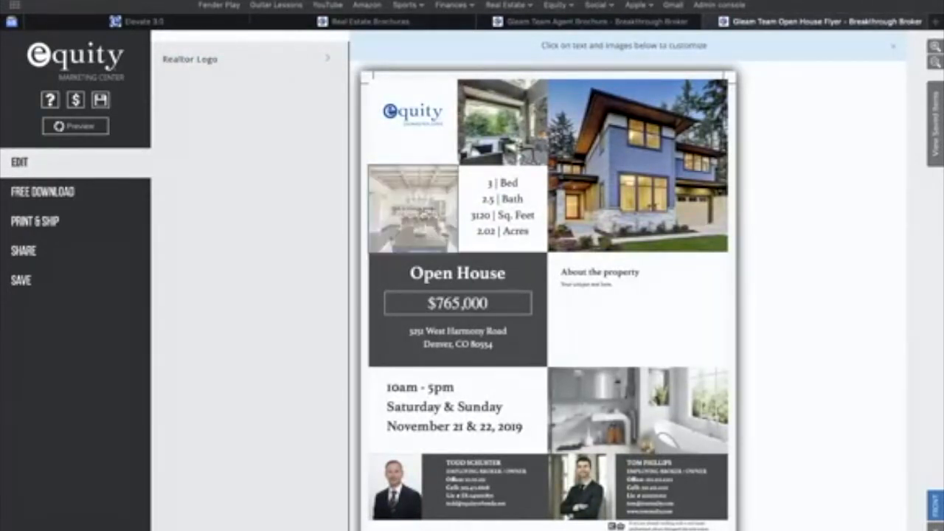
left_click(423, 215)
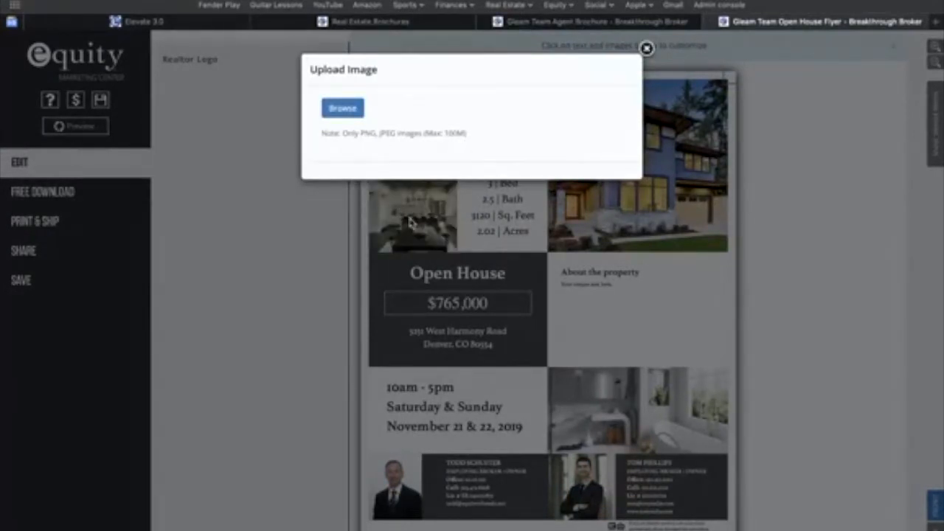
left_click(646, 47)
left_click(631, 162)
left_click(645, 48)
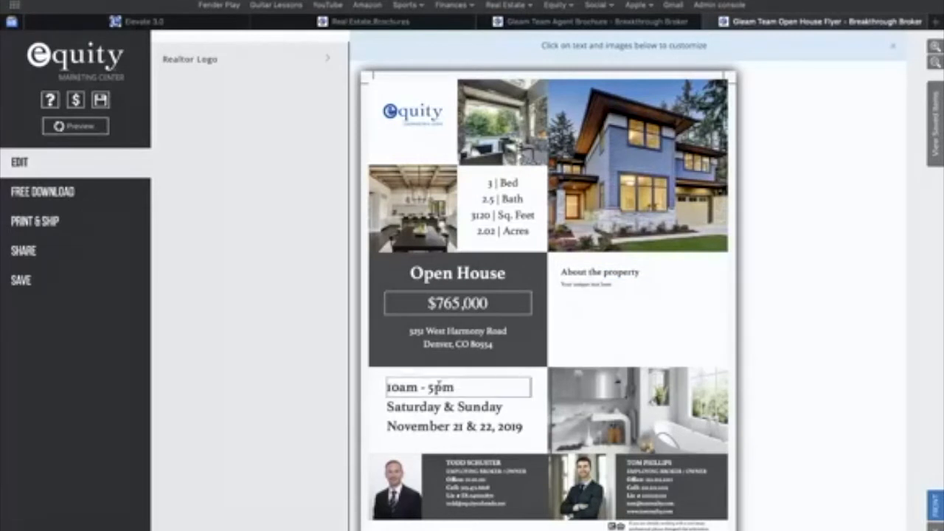
Replace the open house time on the flyer with "12-3:00".
left_click(440, 385)
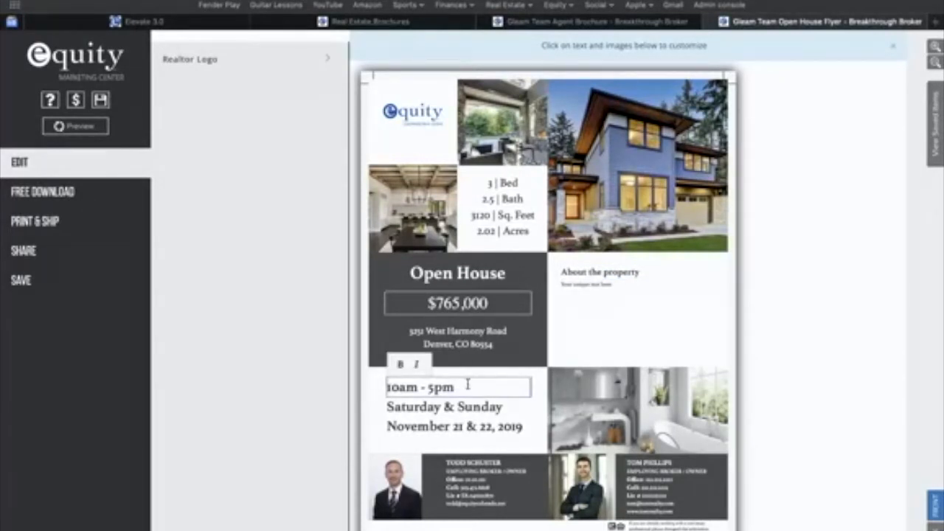
key("BackSpace")
key("BackSpace")
key("BackSpace")
key("BackSpace")
key("BackSpace")
key("BackSpace")
key("BackSpace")
key("BackSpace")
key("BackSpace")
key("BackSpace")
type("12")
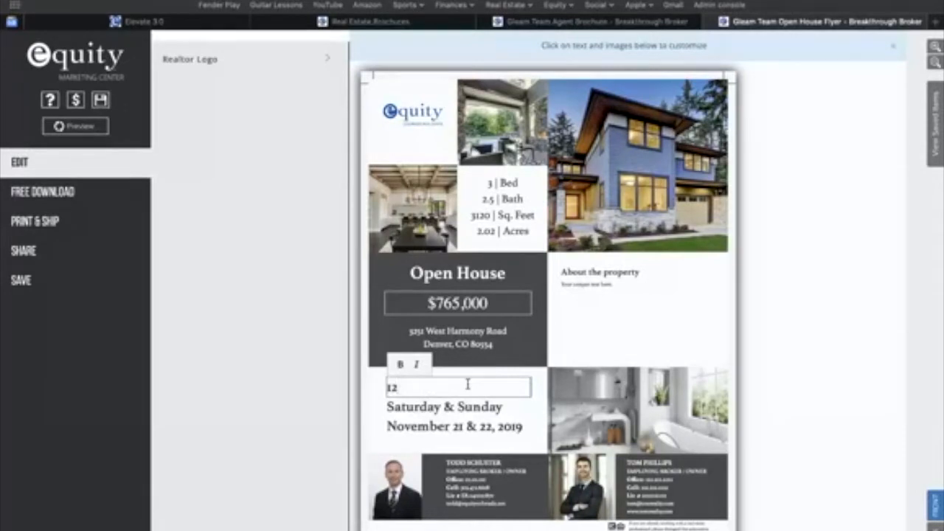
type("-3:00")
left_click(455, 406)
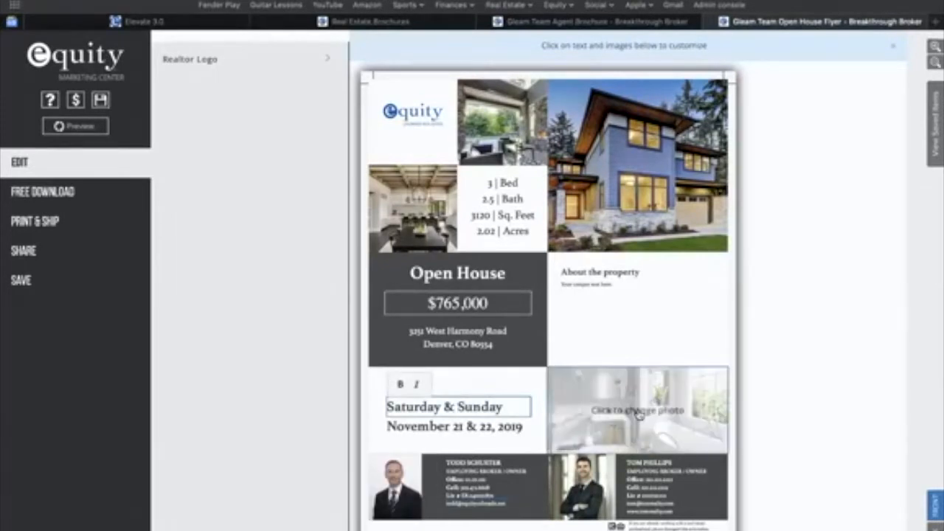
View the flyer's free download formats and its sharing options.
left_click(55, 193)
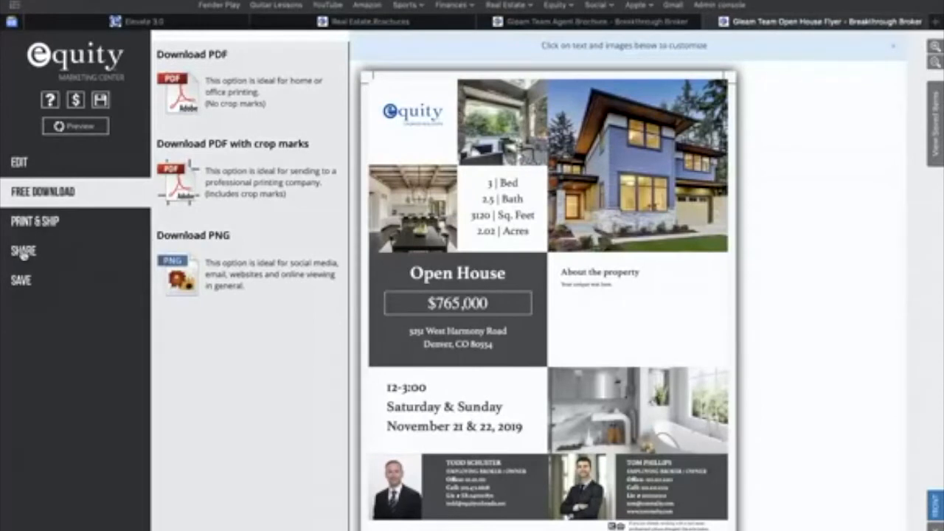
left_click(23, 251)
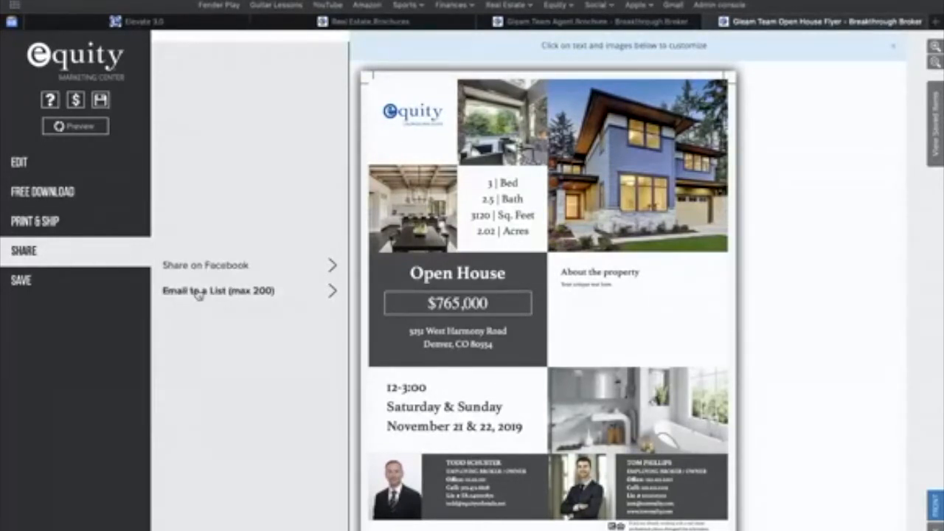
Check the flyer's option to email a list and its Facebook choices for posting to a wall or business page.
left_click(251, 292)
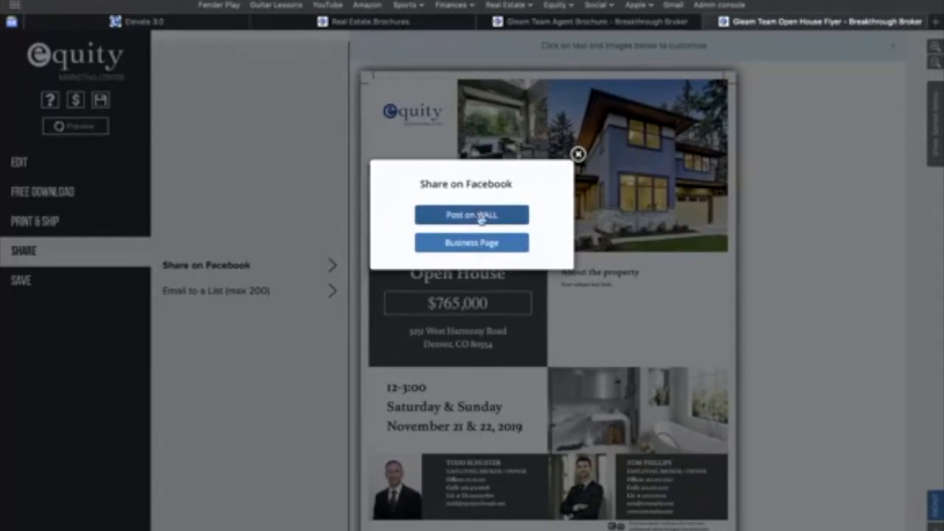
left_click(467, 246)
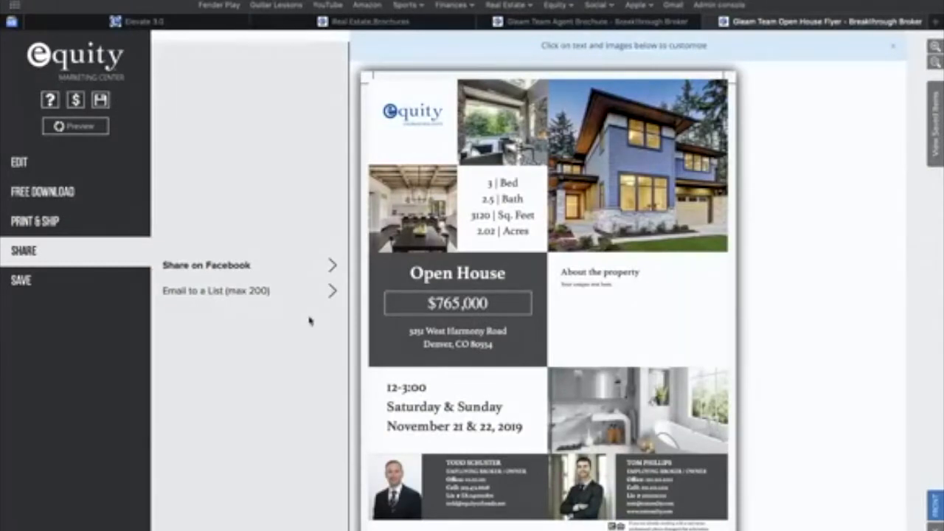
Return to the template categories, open Social Media Graphics and browse its post and shareable templates.
left_click(290, 26)
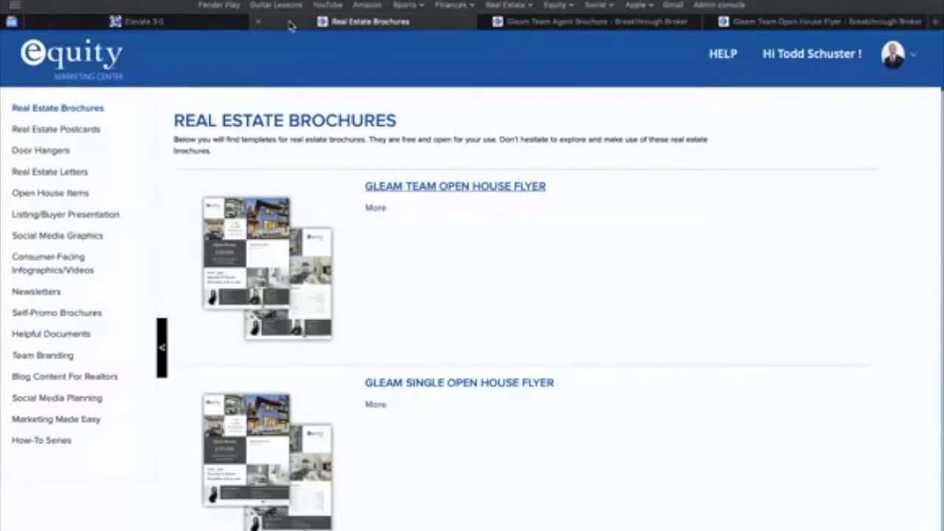
left_click(49, 237)
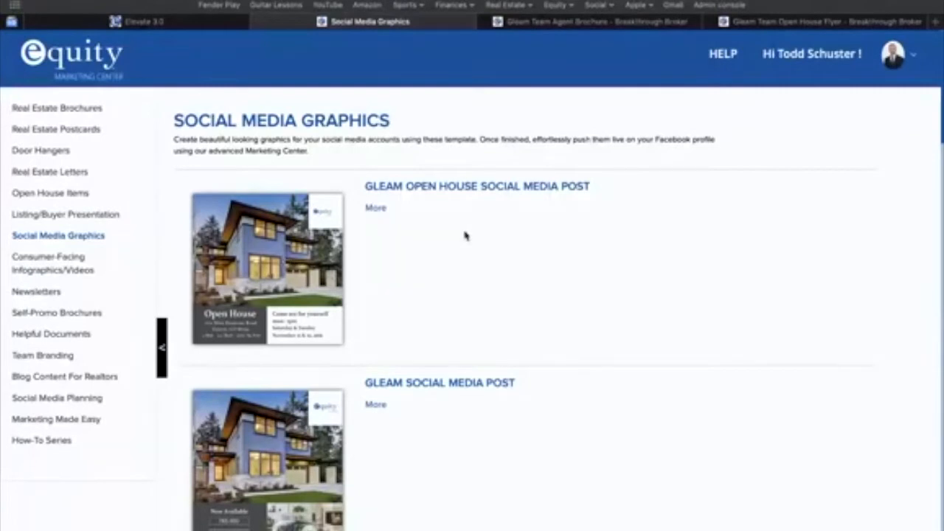
scroll(493, 209, "down", 3)
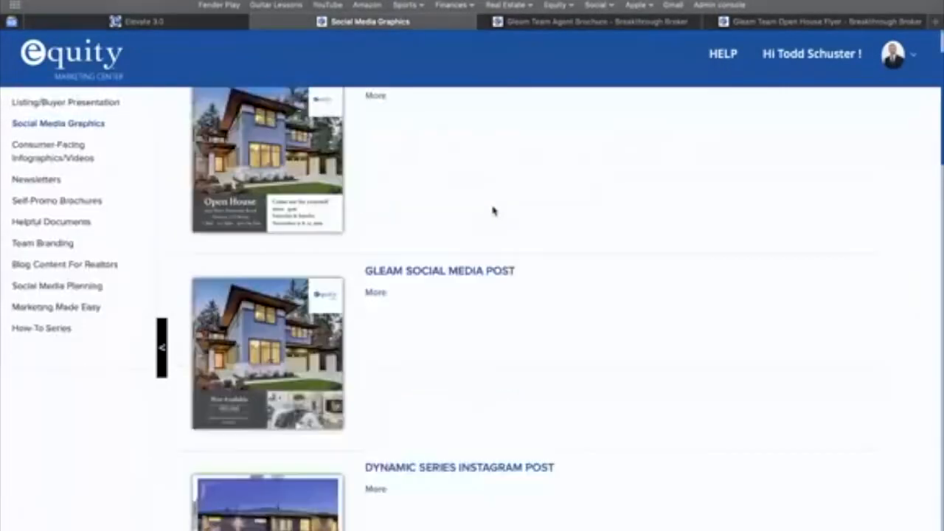
scroll(455, 246, "down", 4)
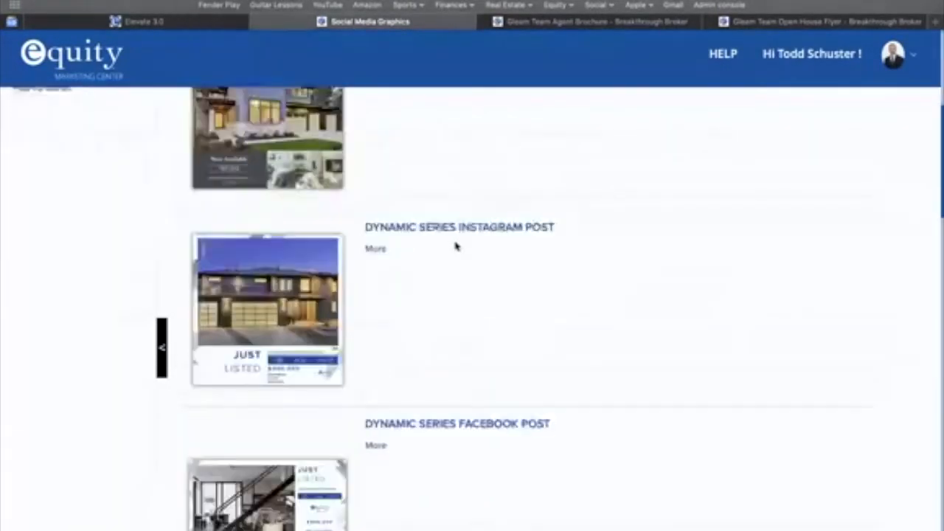
scroll(455, 246, "down", 3)
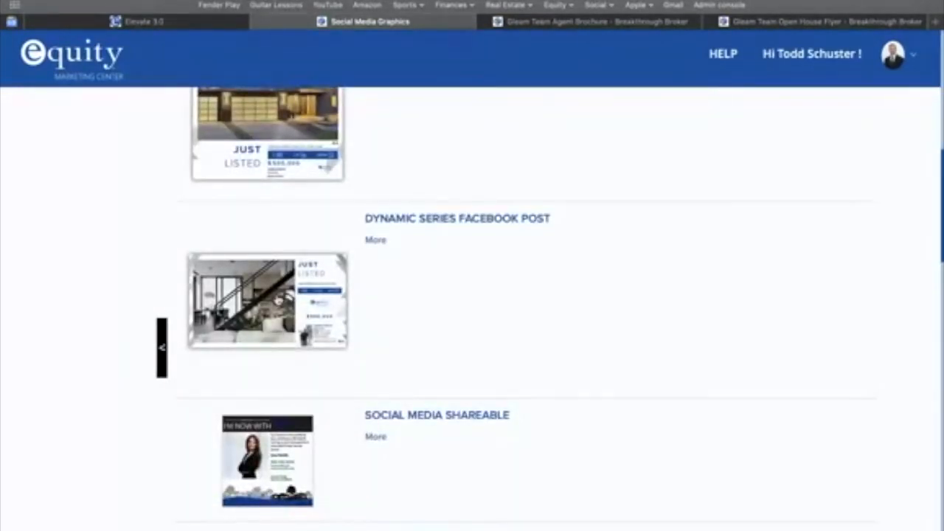
scroll(455, 295, "down", 3)
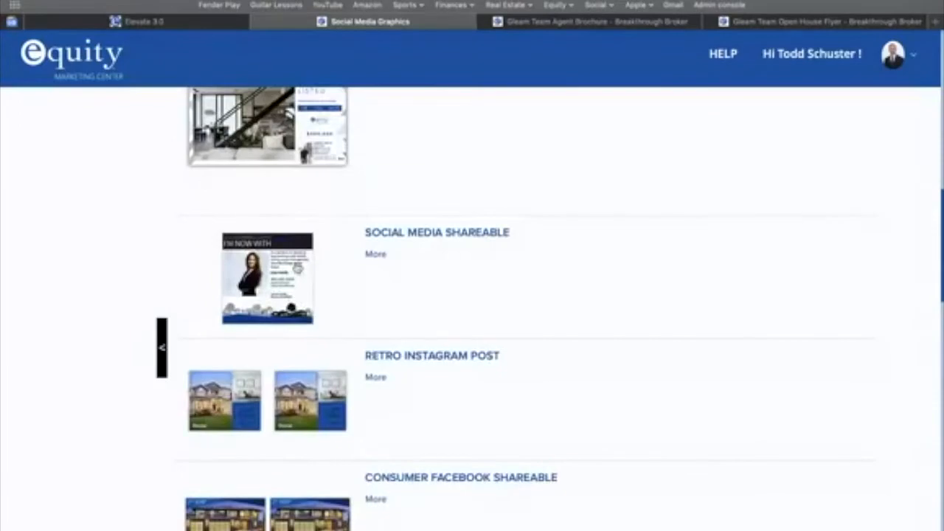
Open the Social Media Shareable template and view its sharing options.
left_click(286, 273)
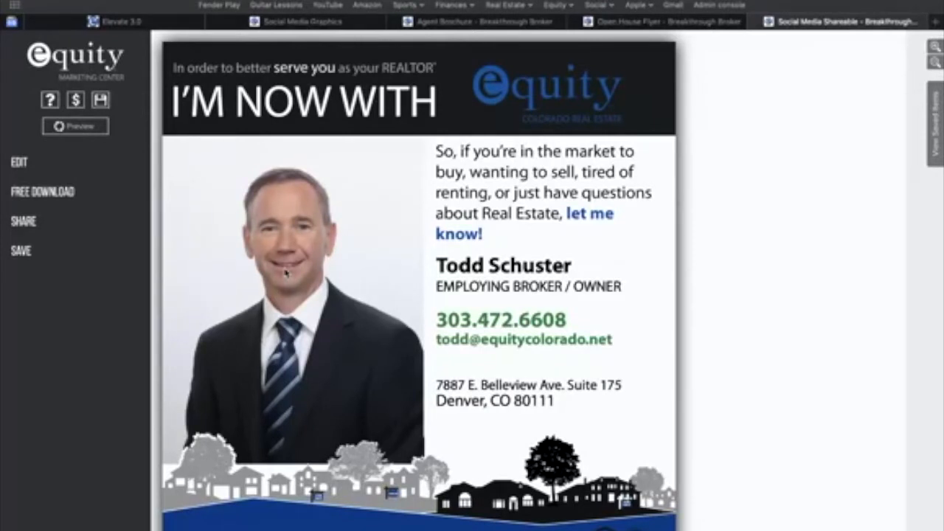
scroll(285, 273, "down", 1)
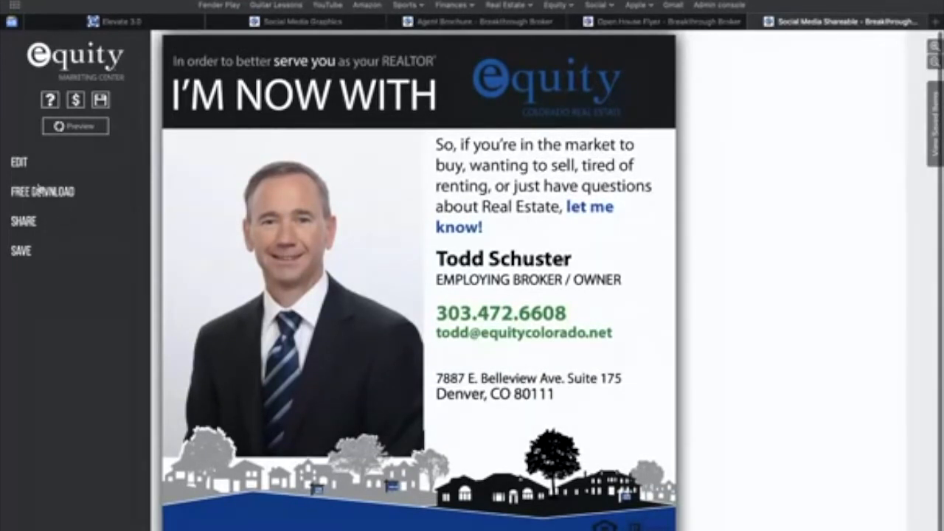
left_click(30, 227)
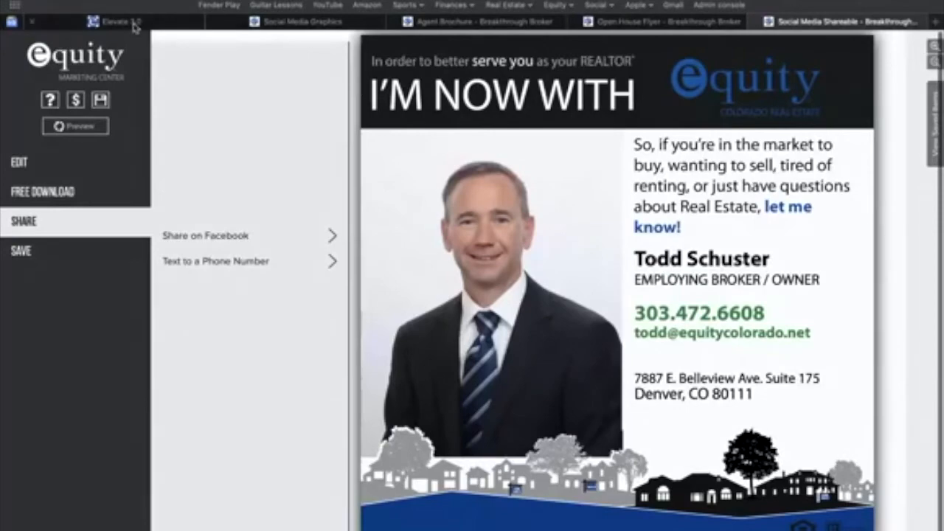
Go back to the template categories and open the 6 Reasons to Own a Home Spanish Version template under Consumer-Facing Infographics/Videos.
left_click(295, 22)
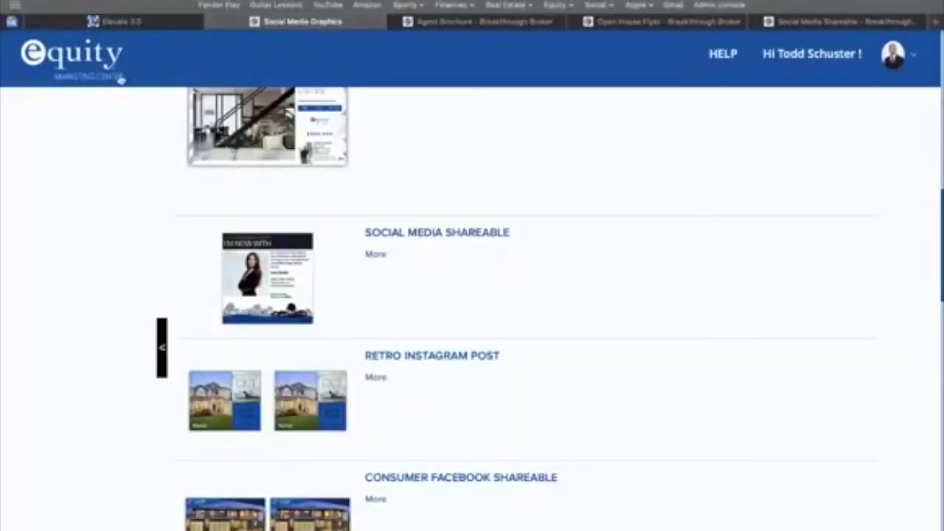
left_click(130, 27)
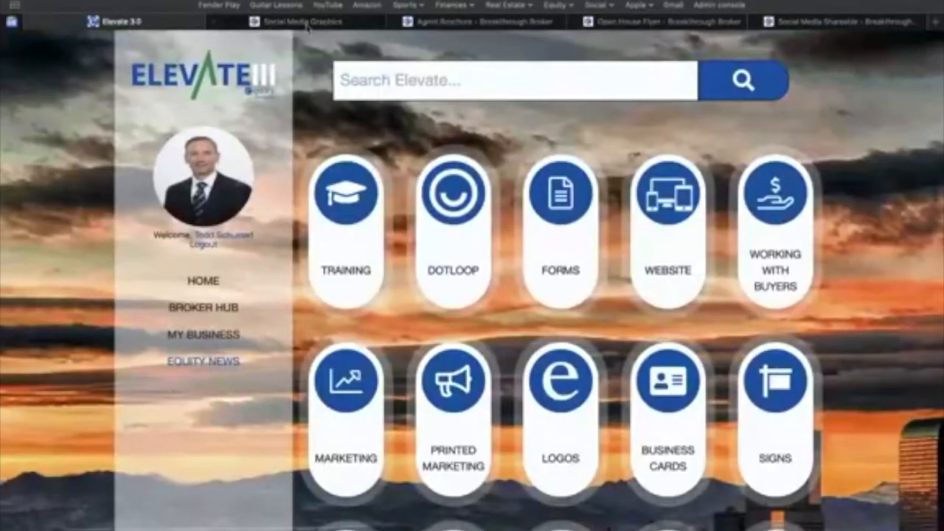
left_click(346, 23)
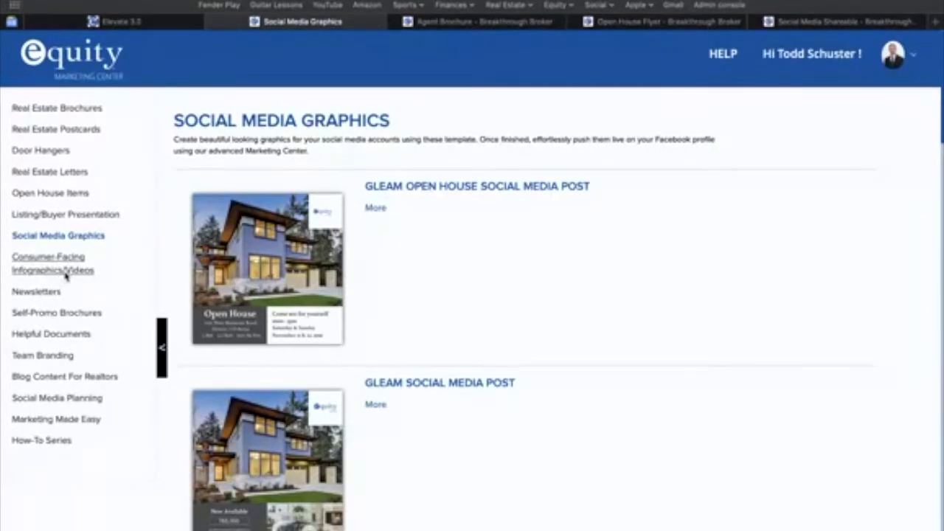
left_click(65, 271)
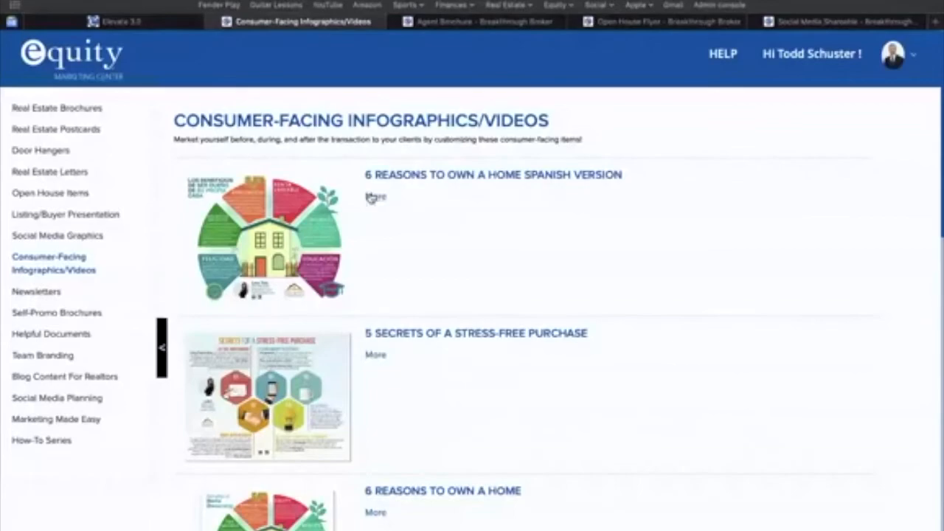
left_click(409, 178)
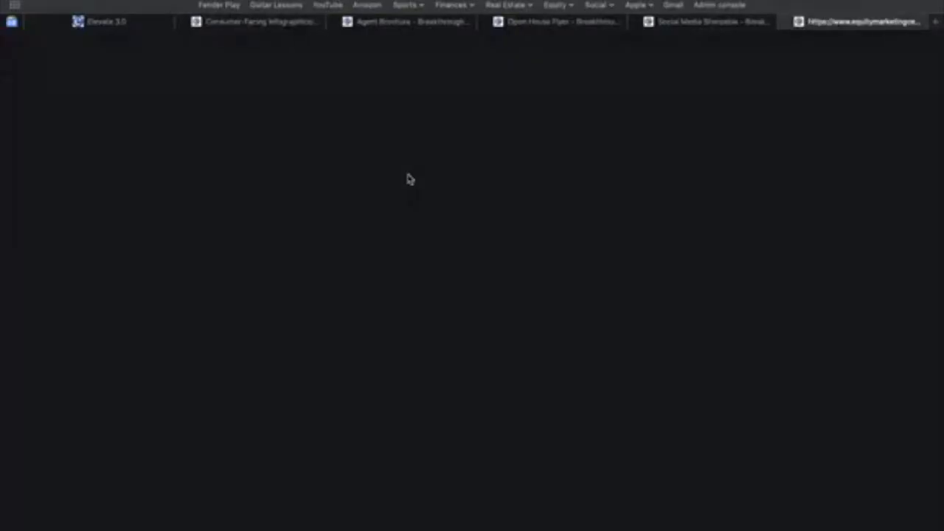